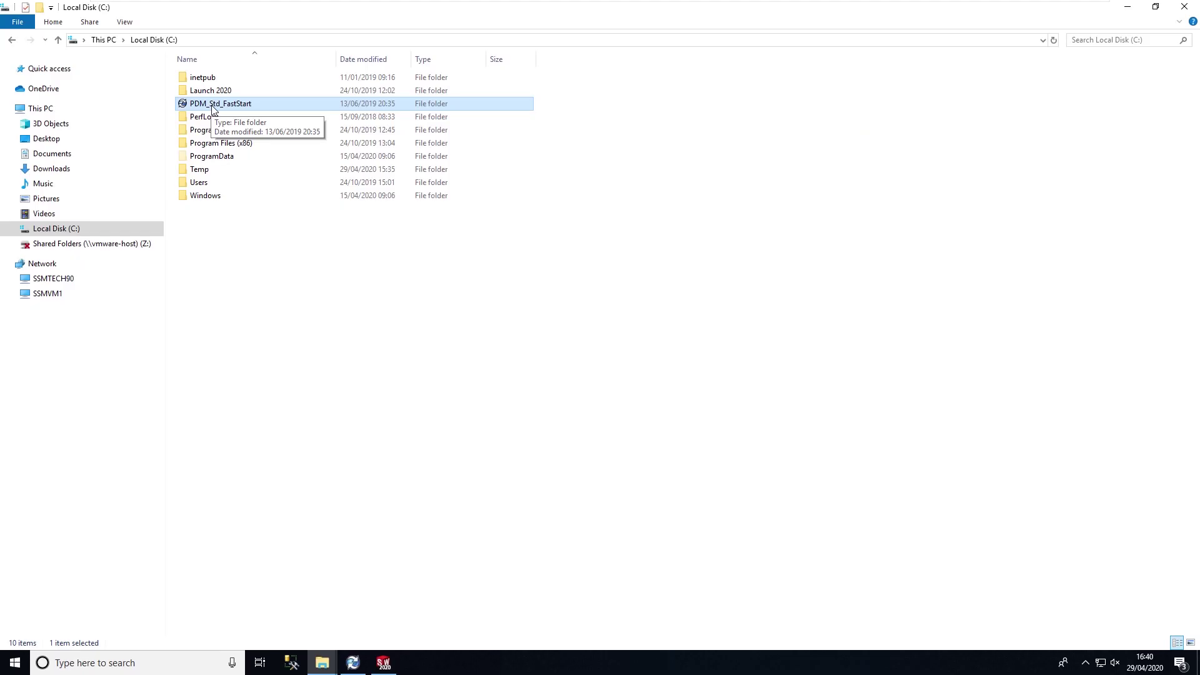
Open the PRJ_0003 - Miter Saw project in the PDM_Std_FastStart vault and select SW-100200.SLDASM
{"action": "double_click", "coordinate": [213, 106]}
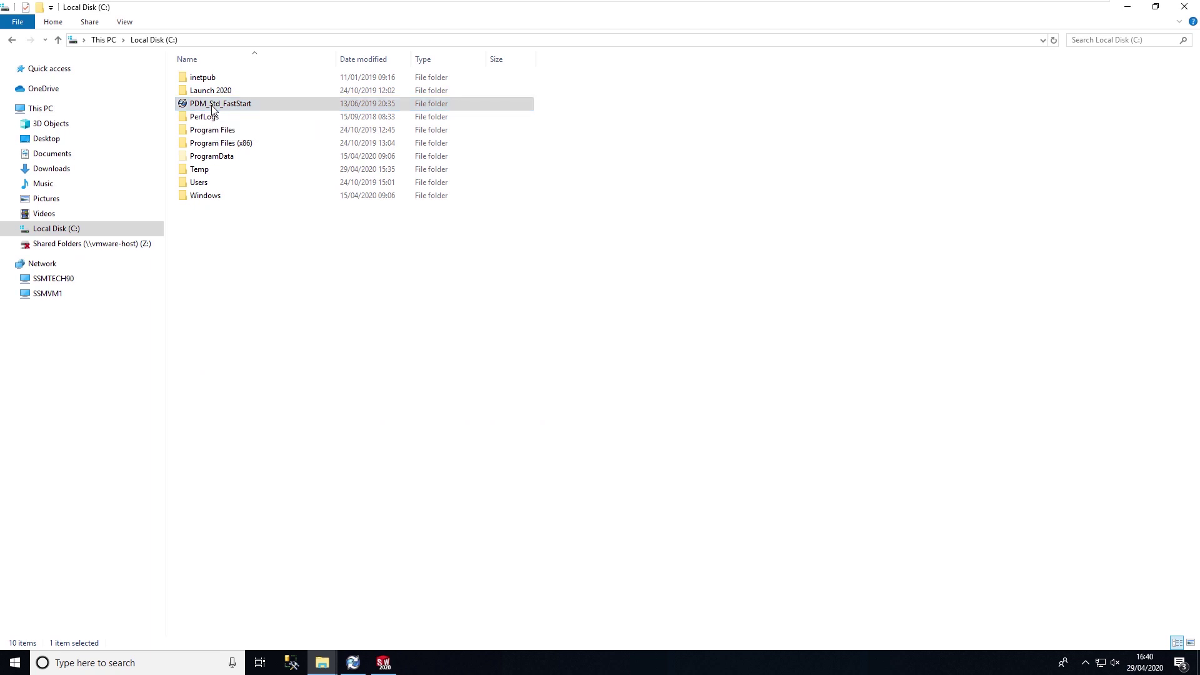
{"action": "left_click", "coordinate": [186, 129]}
{"action": "double_click", "coordinate": [185, 130]}
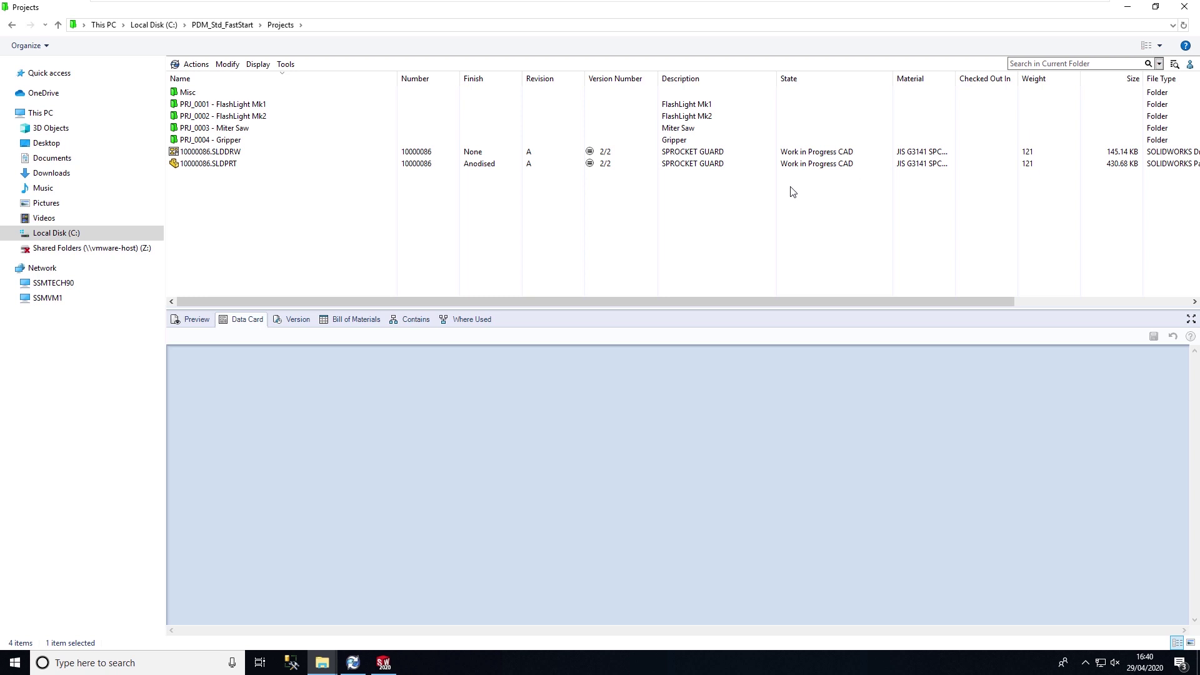
{"action": "double_click", "coordinate": [214, 130]}
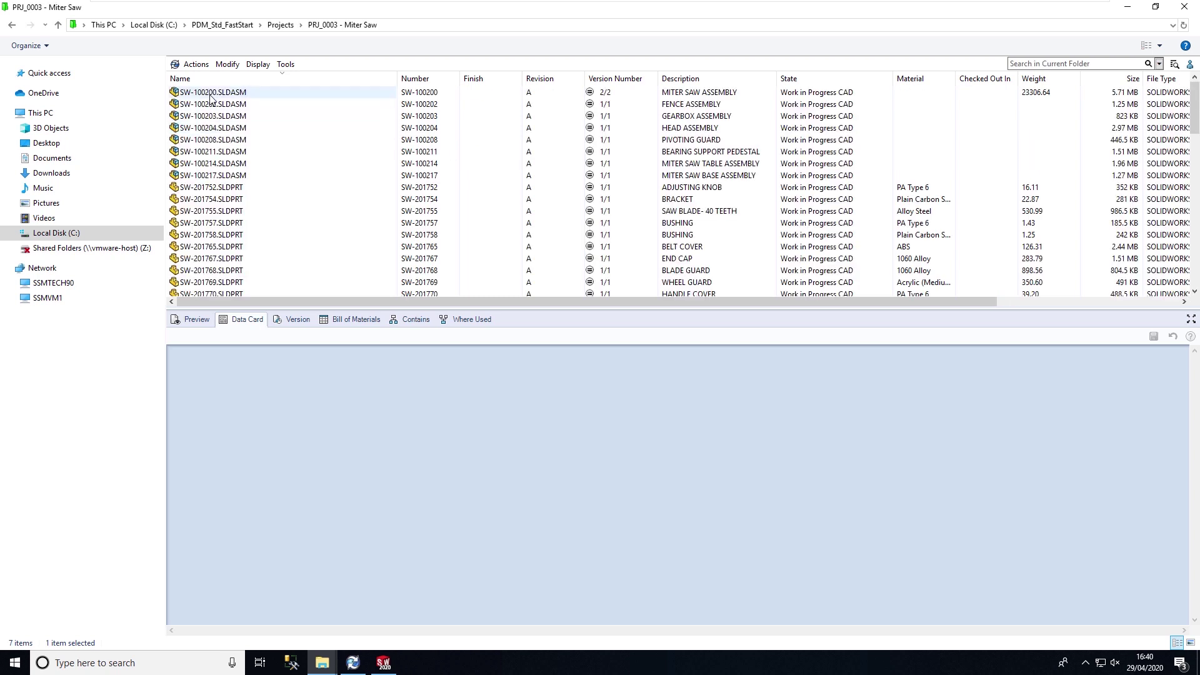
{"action": "left_click", "coordinate": [208, 97]}
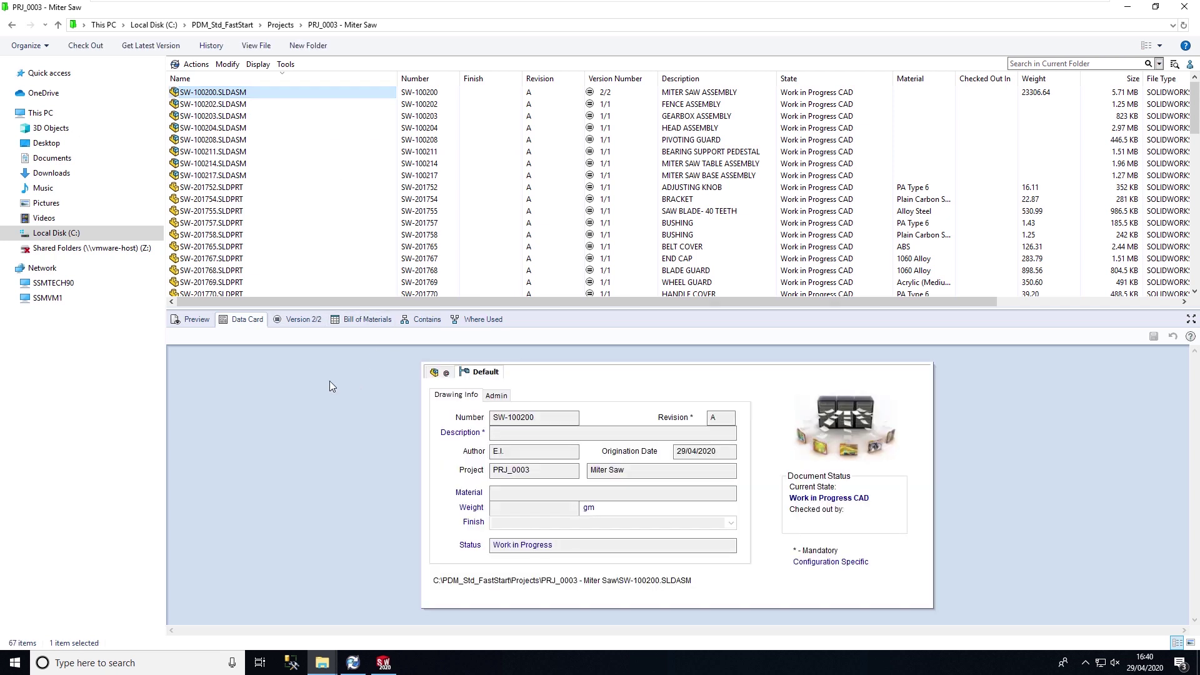
Display the SW-100200 3D model preview and check its Animate Views options
{"action": "left_click", "coordinate": [197, 320]}
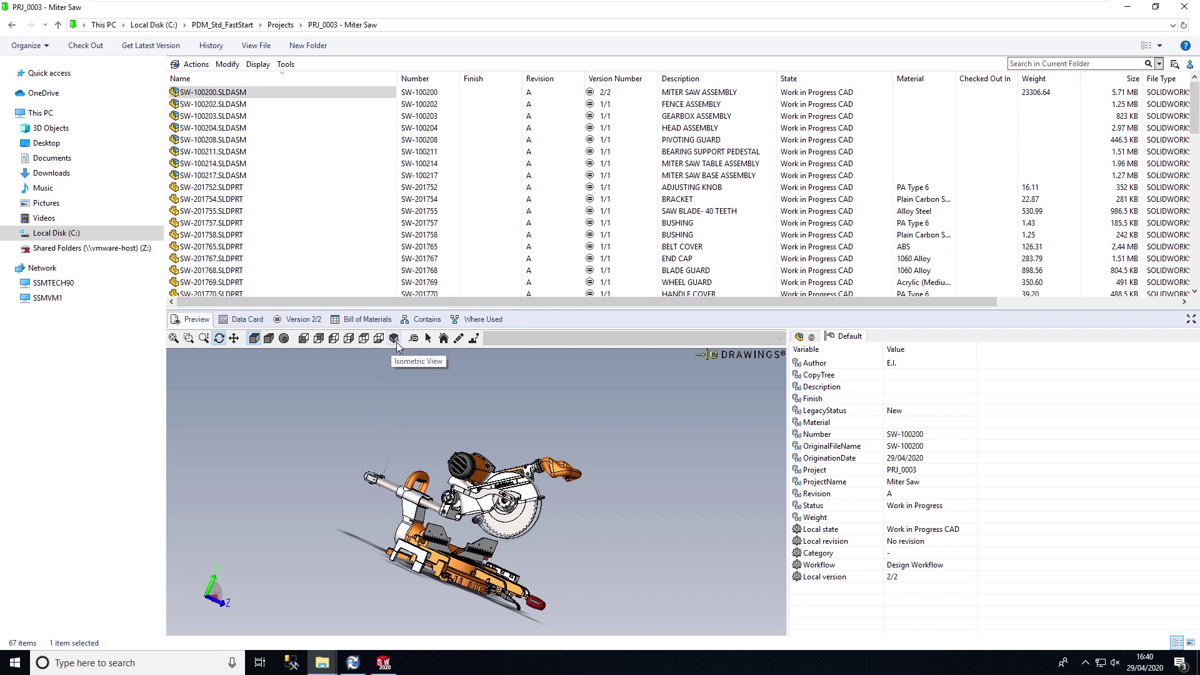
{"action": "right_click", "coordinate": [409, 396]}
{"action": "mouse_move", "coordinate": [455, 450]}
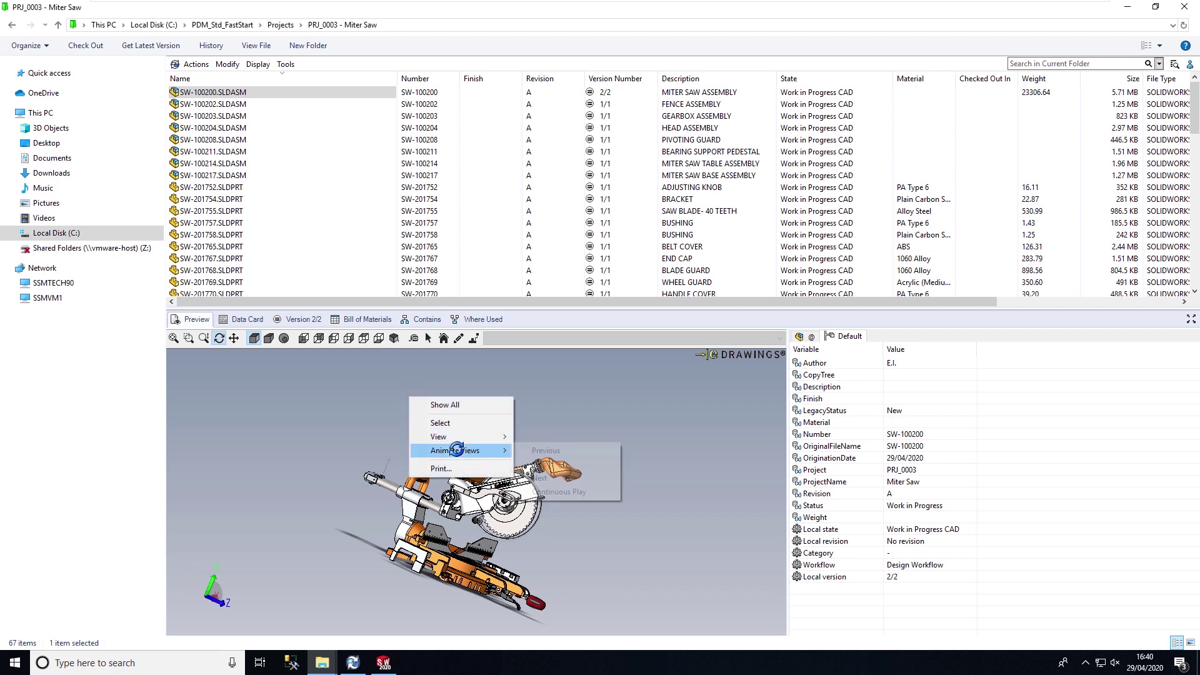
{"action": "left_click", "coordinate": [382, 446]}
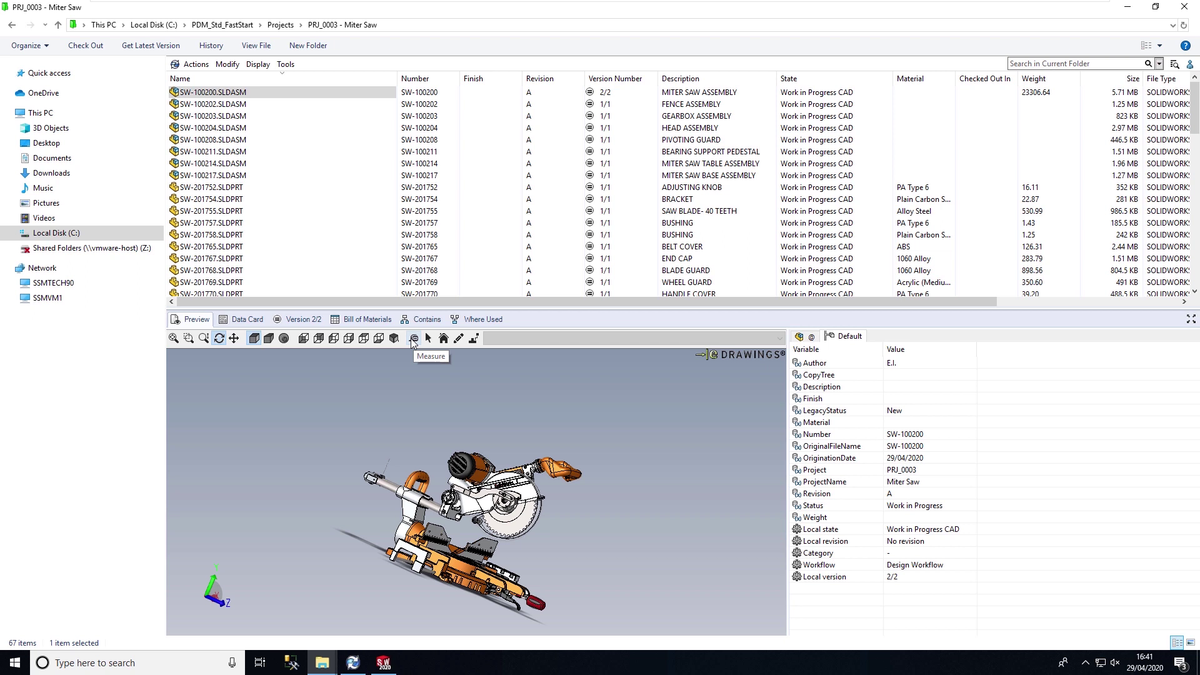
Show the SW-100200 data card and load its configuration values
{"action": "left_click", "coordinate": [241, 321]}
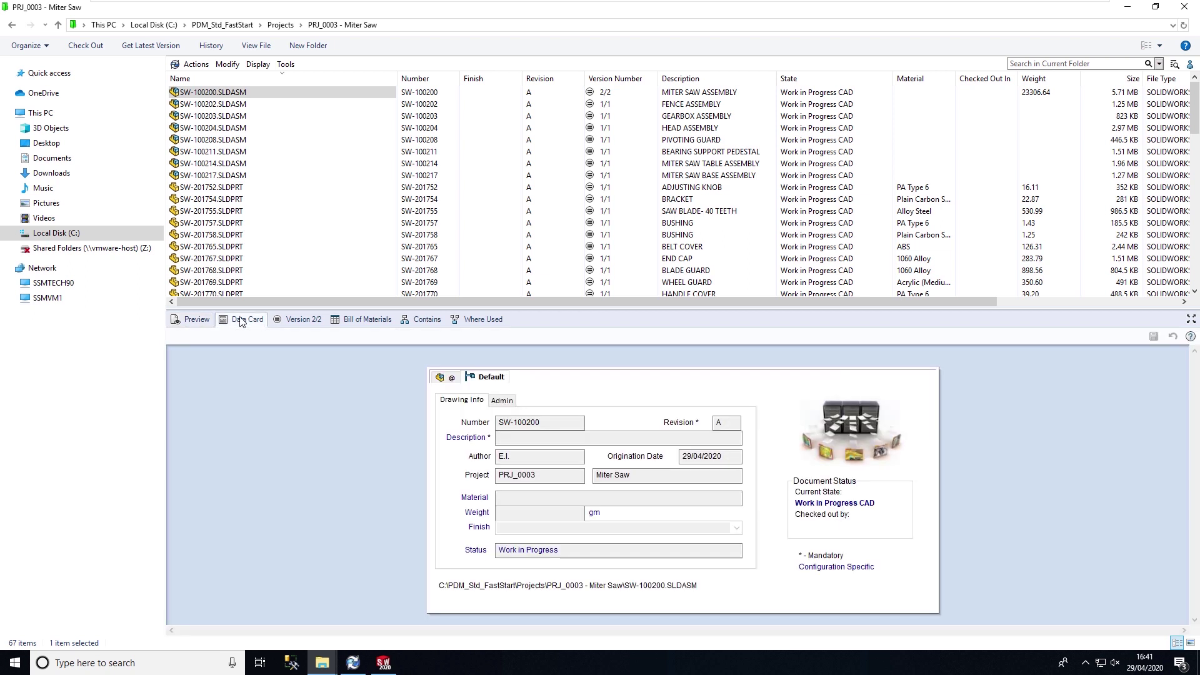
{"action": "left_click", "coordinate": [436, 377]}
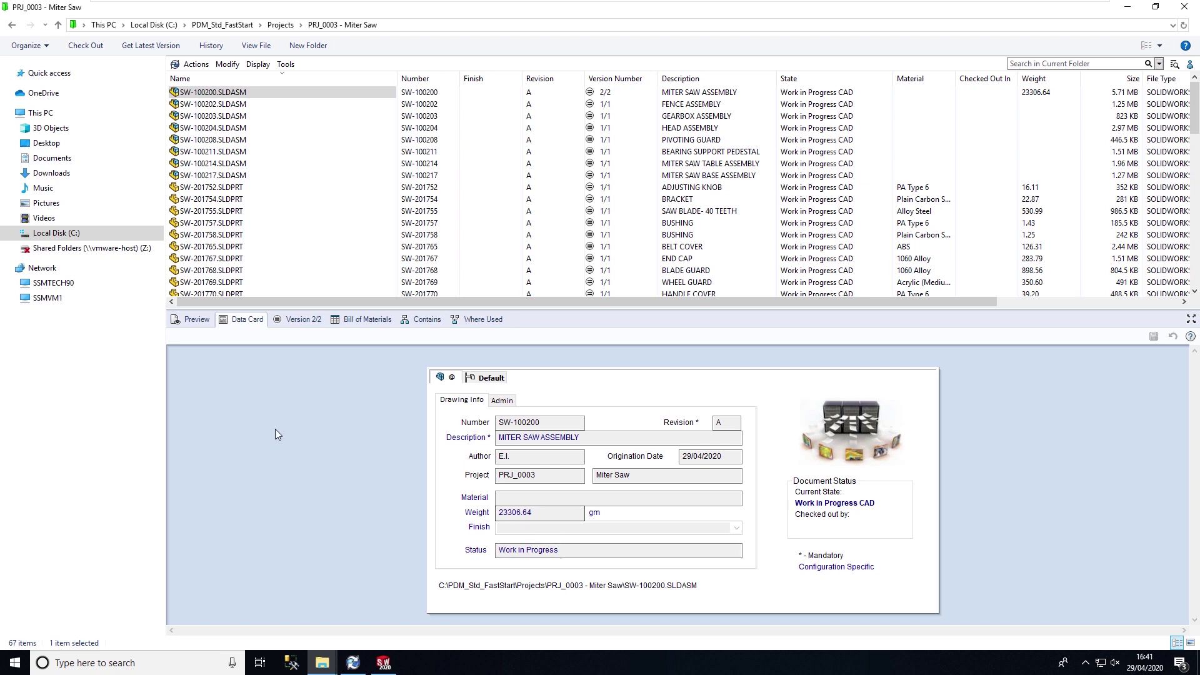
Show the SW-100200 bill of materials and select its rows down to SW-201772
{"action": "left_click", "coordinate": [349, 322]}
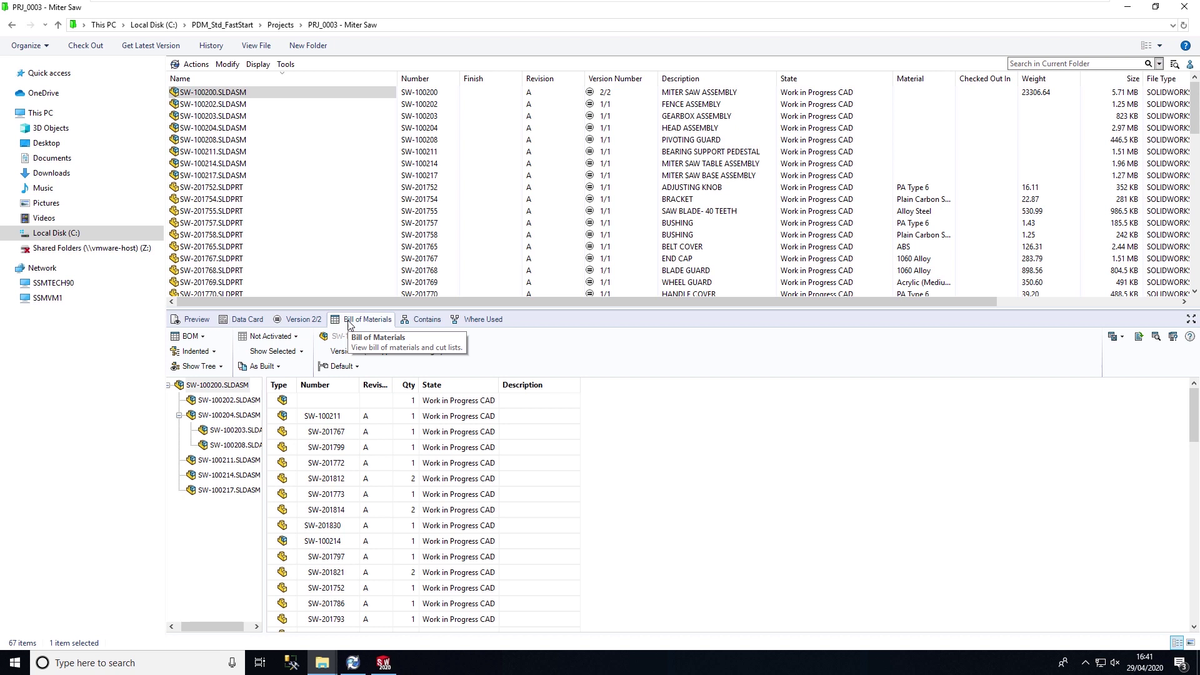
{"action": "left_click", "coordinate": [363, 400]}
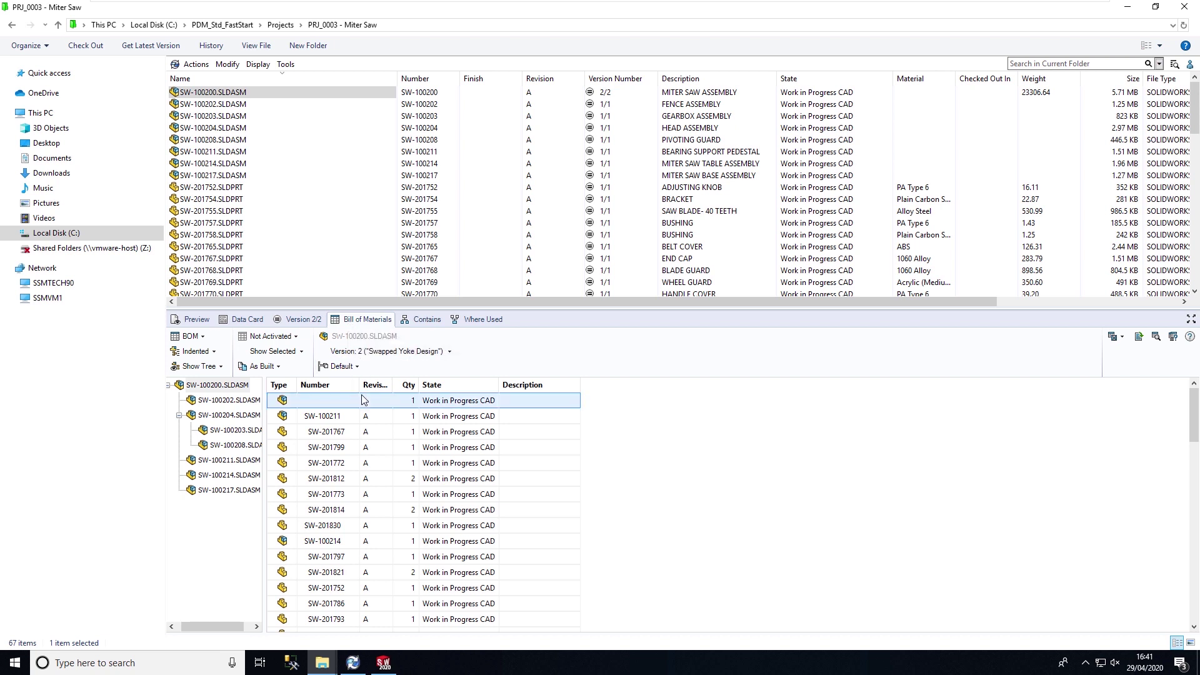
{"action": "left_click_drag", "start_coordinate": [363, 401], "coordinate": [379, 467]}
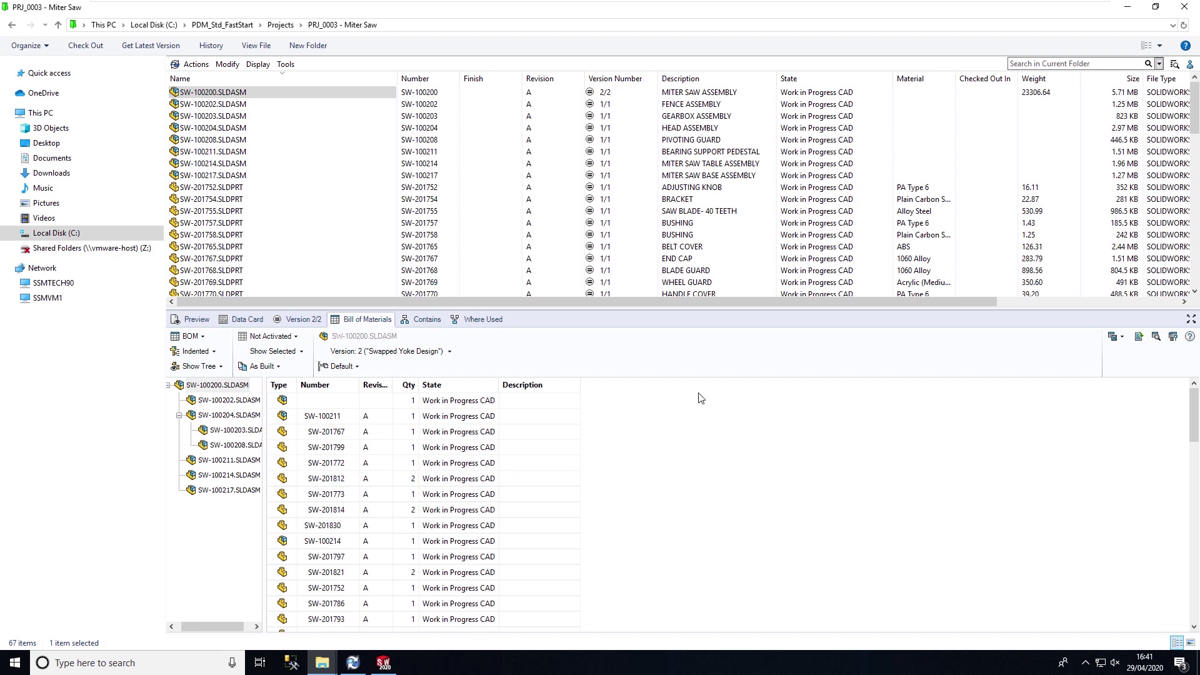
Compare the version 2 BOM with version 1 and check the available configurations
{"action": "left_click", "coordinate": [1173, 337]}
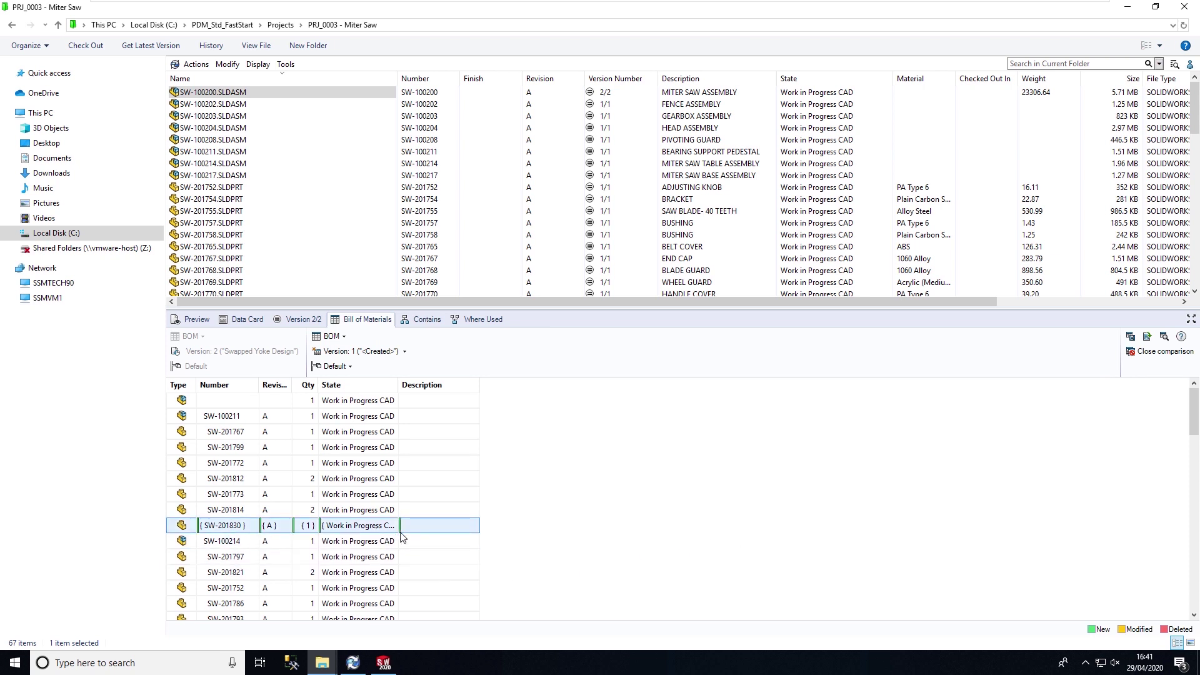
{"action": "scroll", "coordinate": [938, 564], "scroll_direction": "down", "scroll_amount": 5}
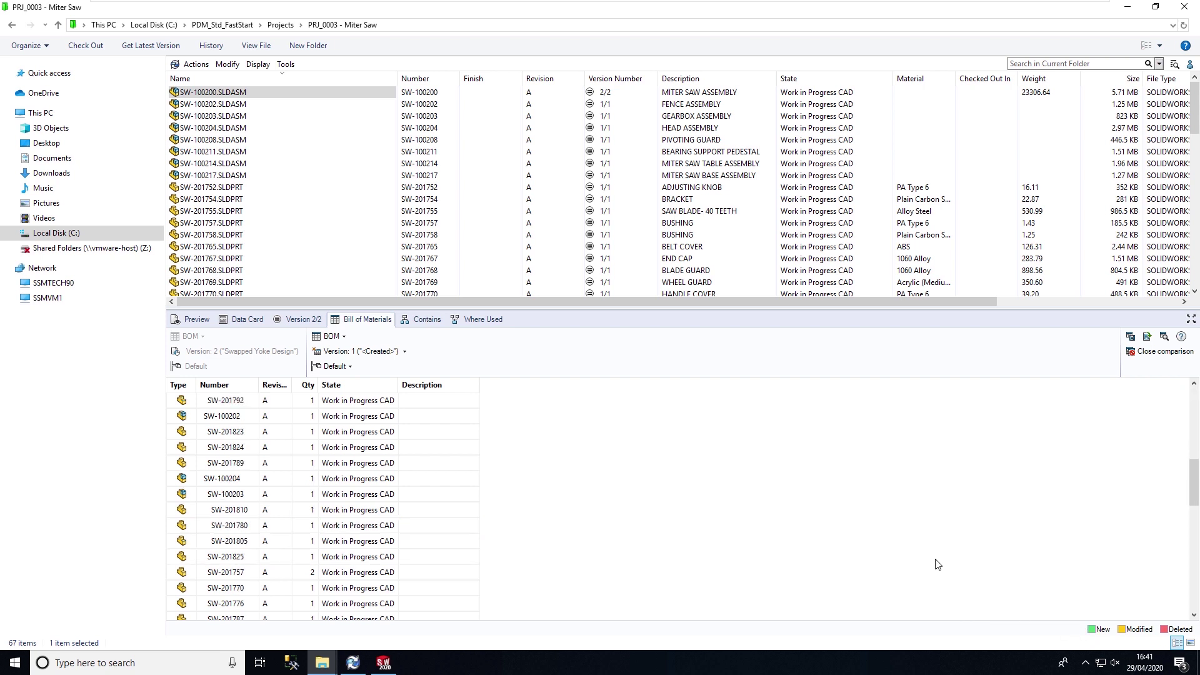
{"action": "scroll", "coordinate": [718, 540], "scroll_direction": "down", "scroll_amount": 2}
{"action": "scroll", "coordinate": [719, 541], "scroll_direction": "down", "scroll_amount": 3}
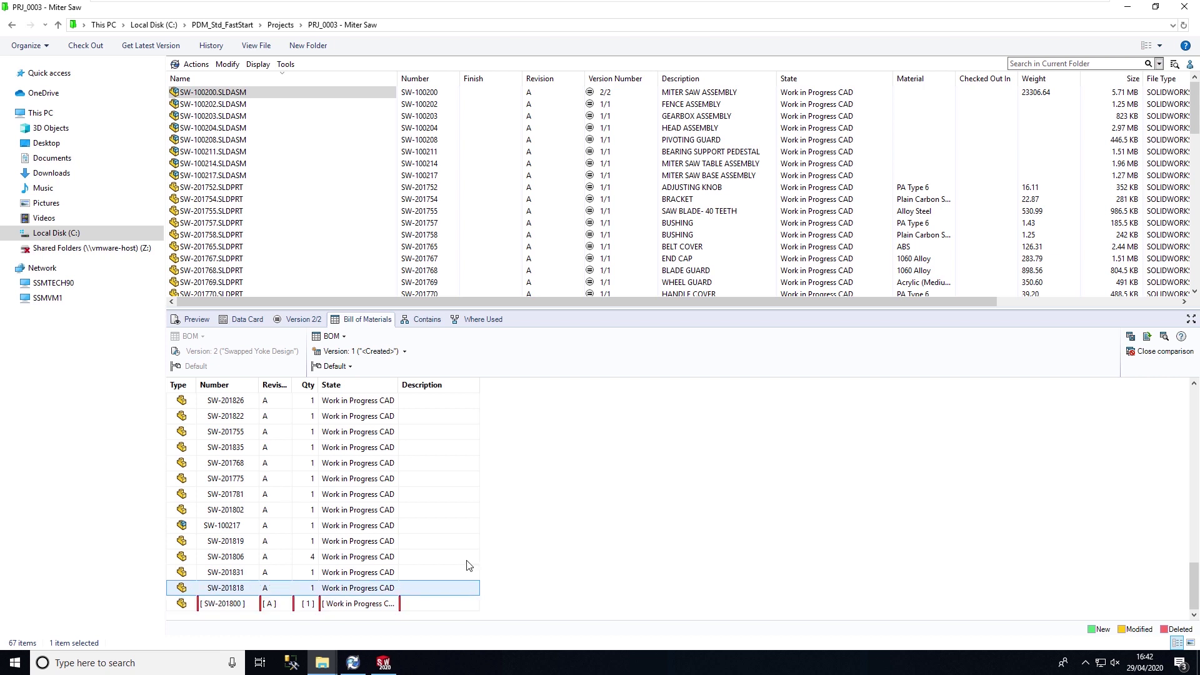
{"action": "left_click", "coordinate": [350, 367]}
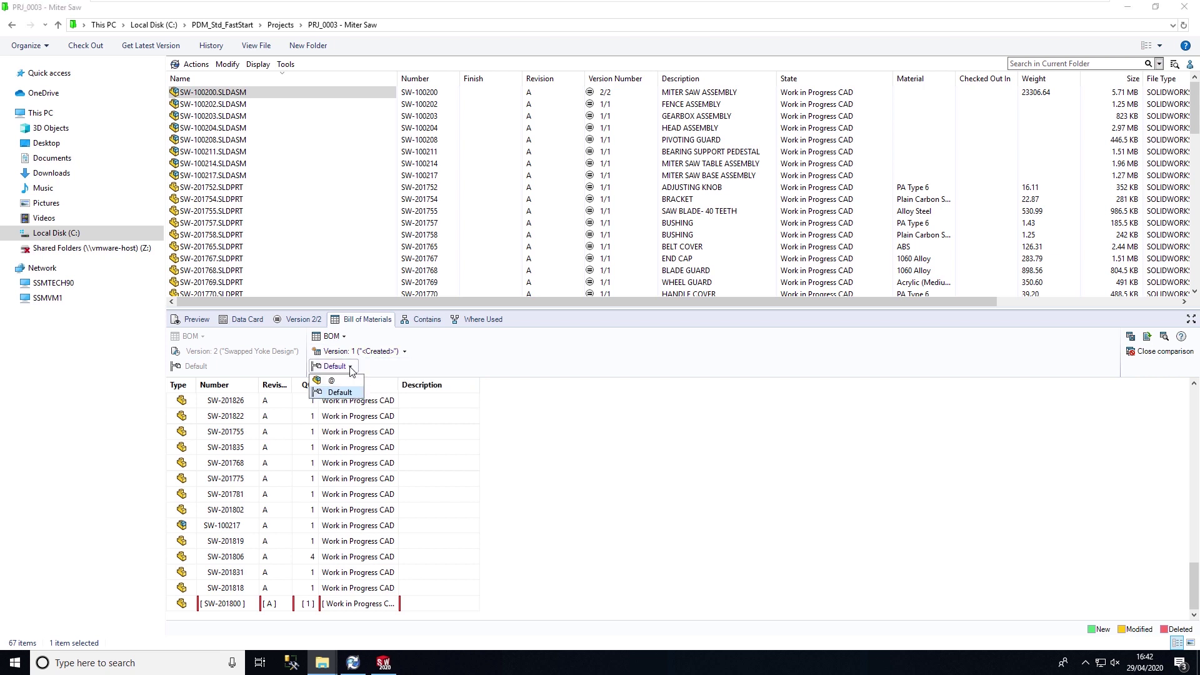
{"action": "left_click", "coordinate": [350, 367]}
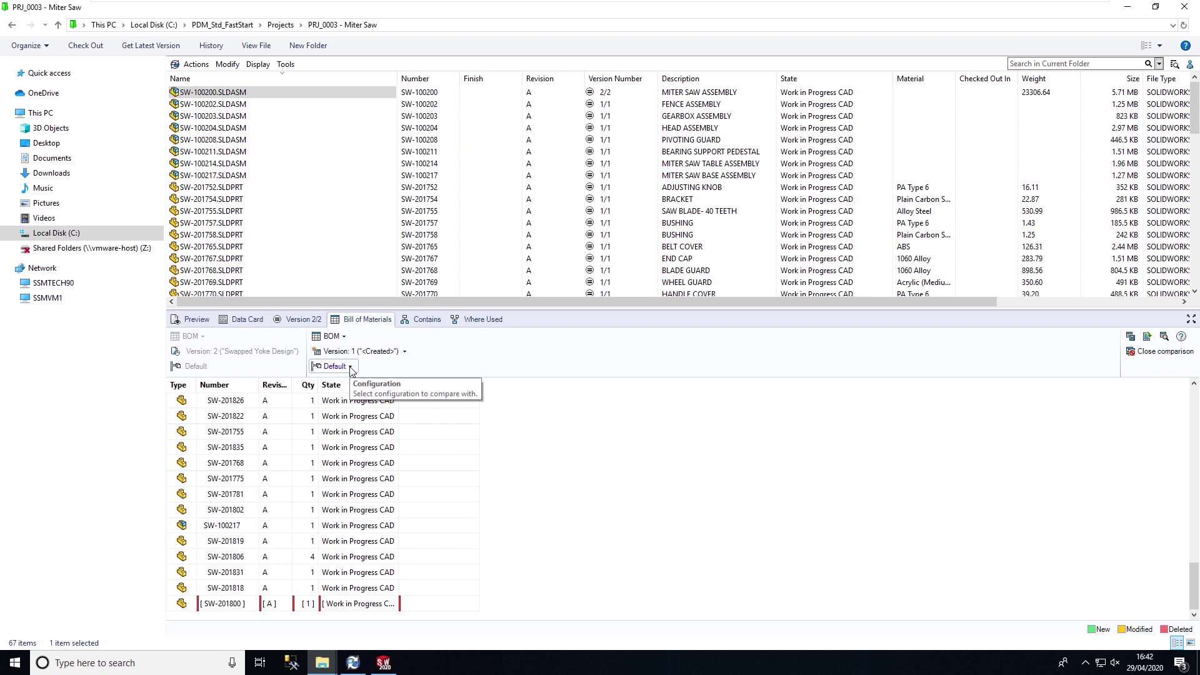
List SW-100200's referenced files, selecting parts SW-201823 and SW-201825
{"action": "left_click", "coordinate": [429, 321]}
{"action": "left_click", "coordinate": [355, 427]}
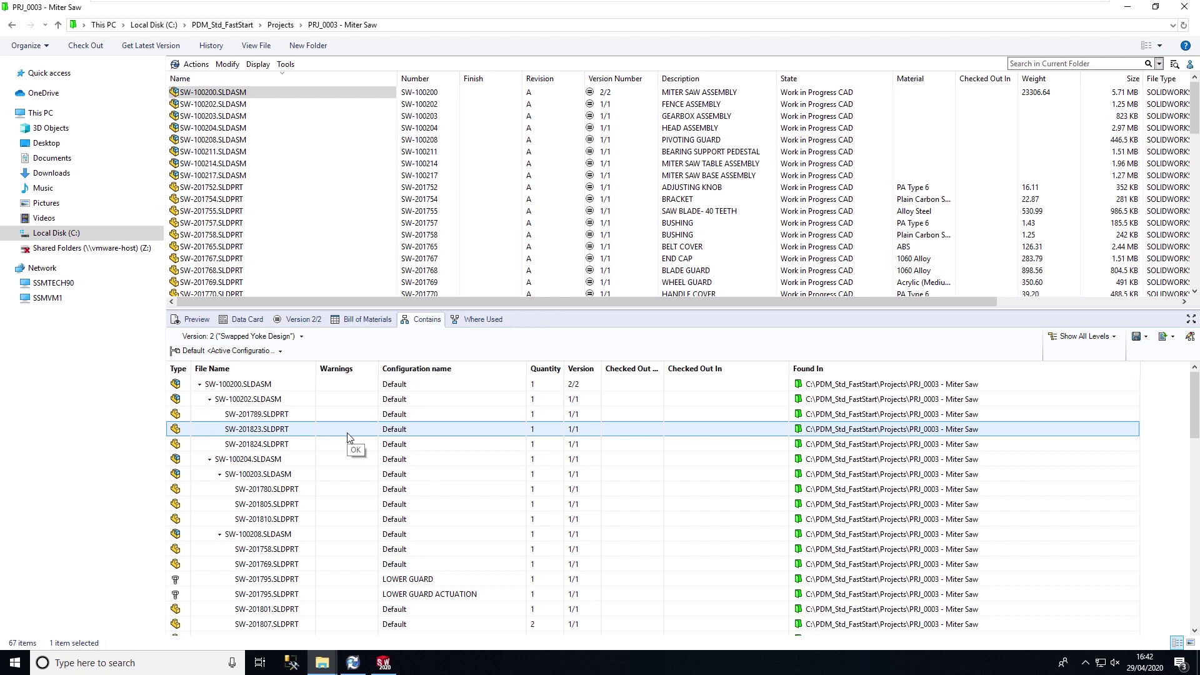
{"action": "scroll", "coordinate": [349, 445], "scroll_direction": "down", "scroll_amount": 5}
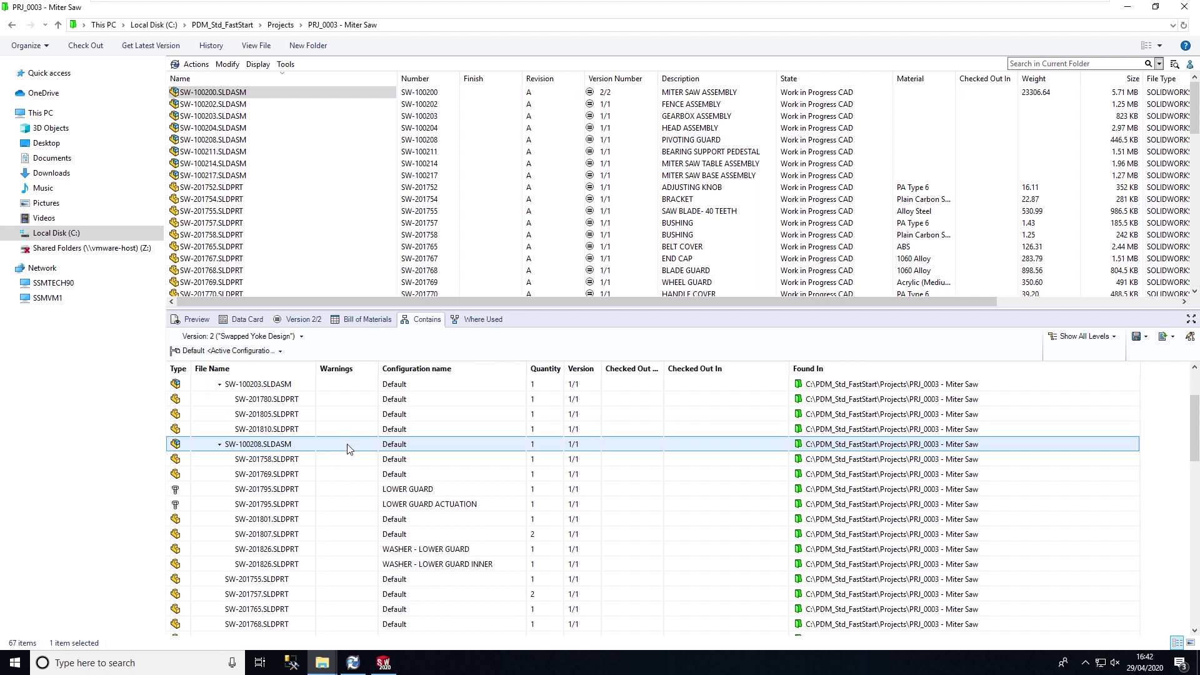
{"action": "left_click", "coordinate": [352, 458]}
{"action": "scroll", "coordinate": [351, 457], "scroll_direction": "down", "scroll_amount": 3}
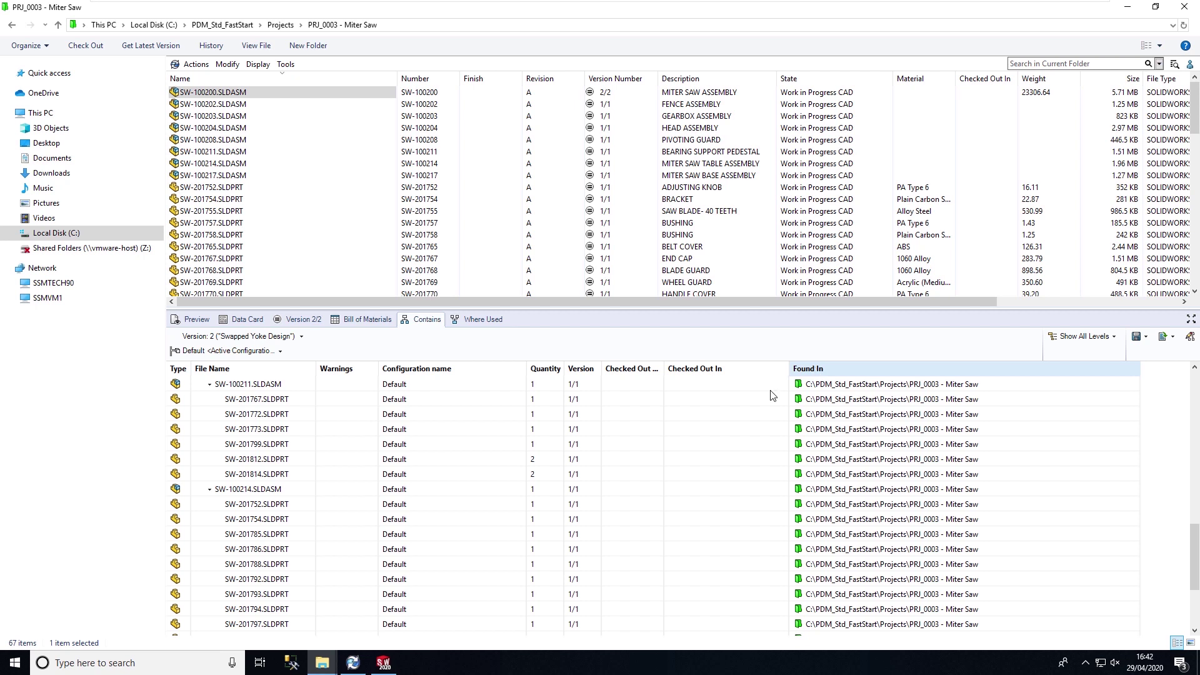
{"action": "scroll", "coordinate": [656, 469], "scroll_direction": "down", "scroll_amount": 3}
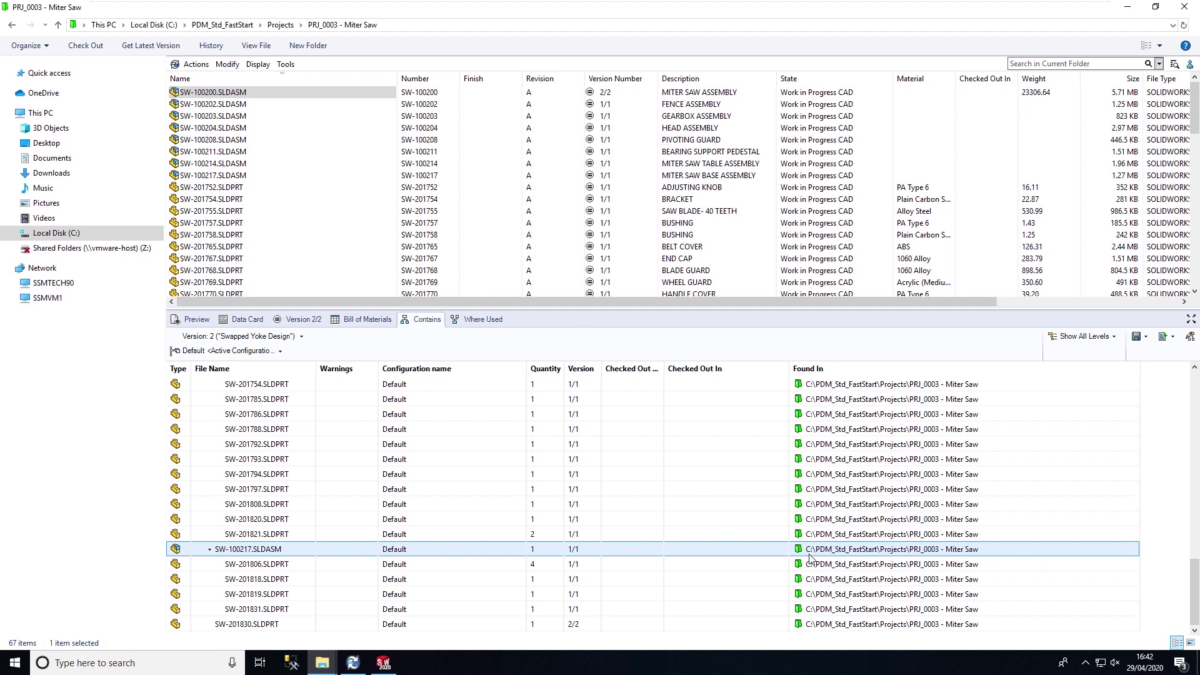
Browse to part SW-201830.SLDPRT in the folder listing
{"action": "left_click", "coordinate": [245, 626]}
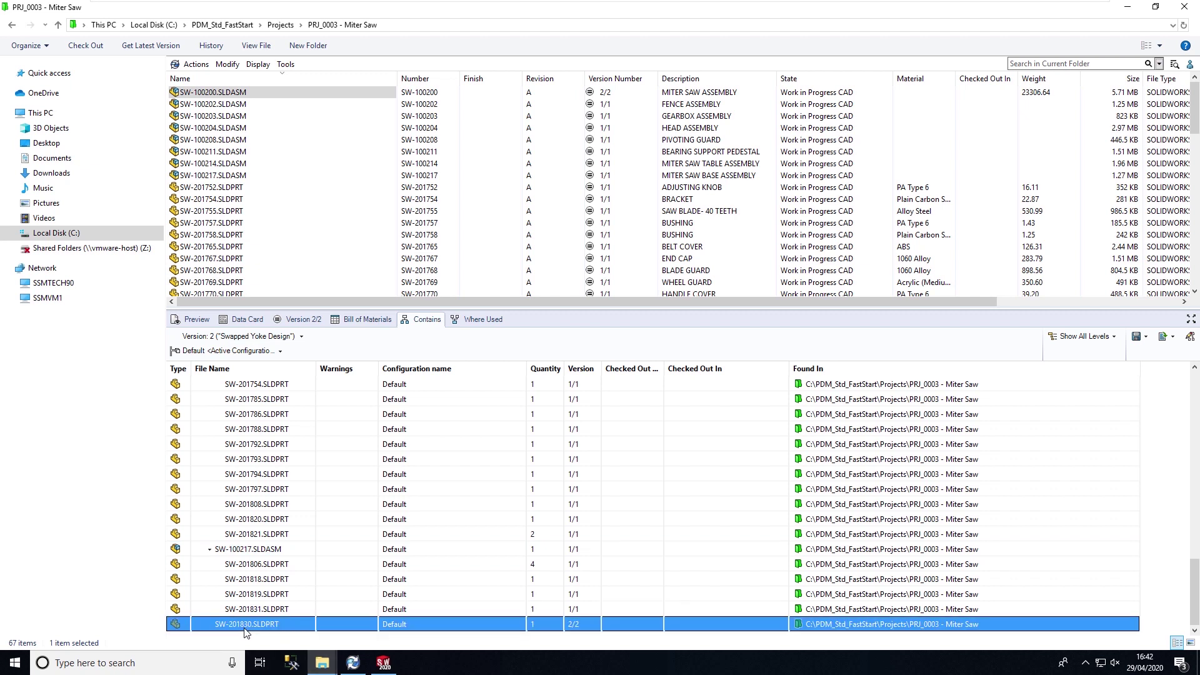
{"action": "right_click", "coordinate": [245, 630]}
{"action": "left_click", "coordinate": [305, 193]}
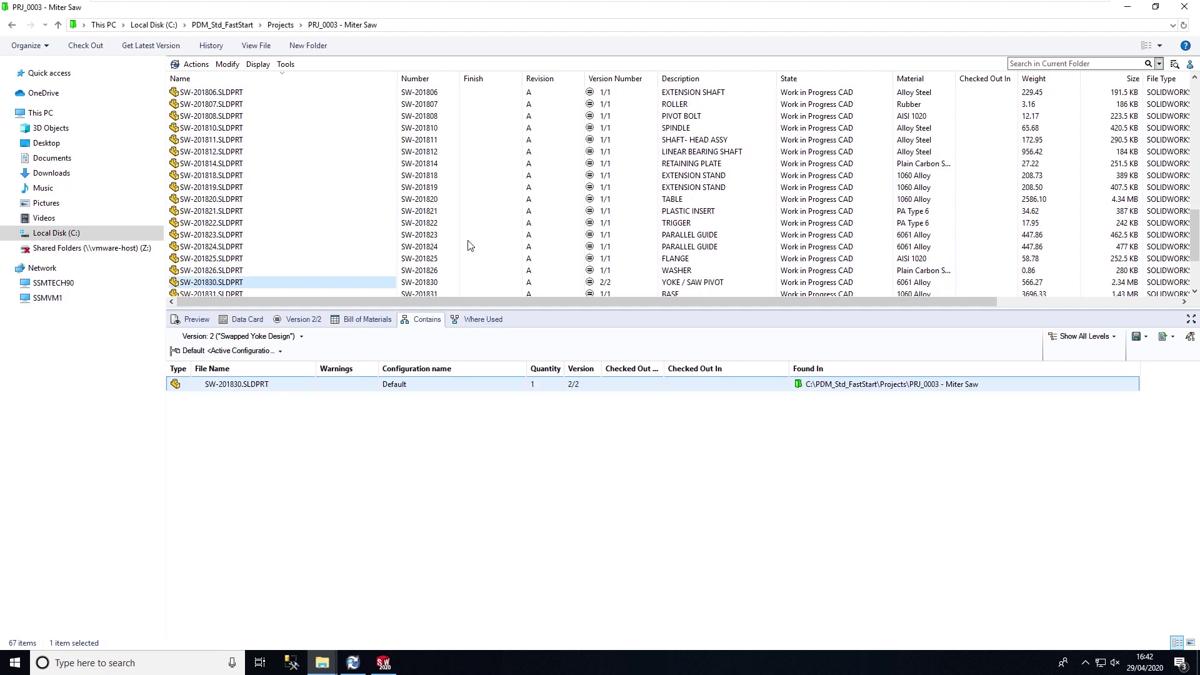
Show where version 1 of SW-201830 is used, which lists no parent assembly
{"action": "left_click", "coordinate": [474, 323]}
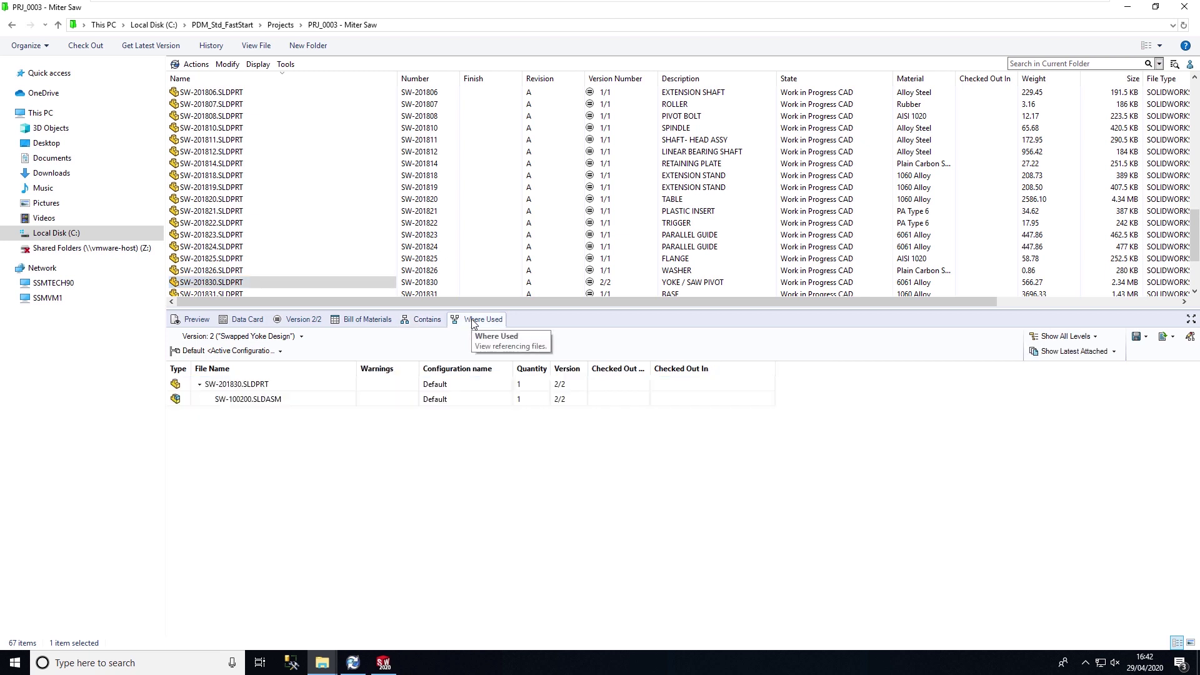
{"action": "left_click", "coordinate": [242, 336]}
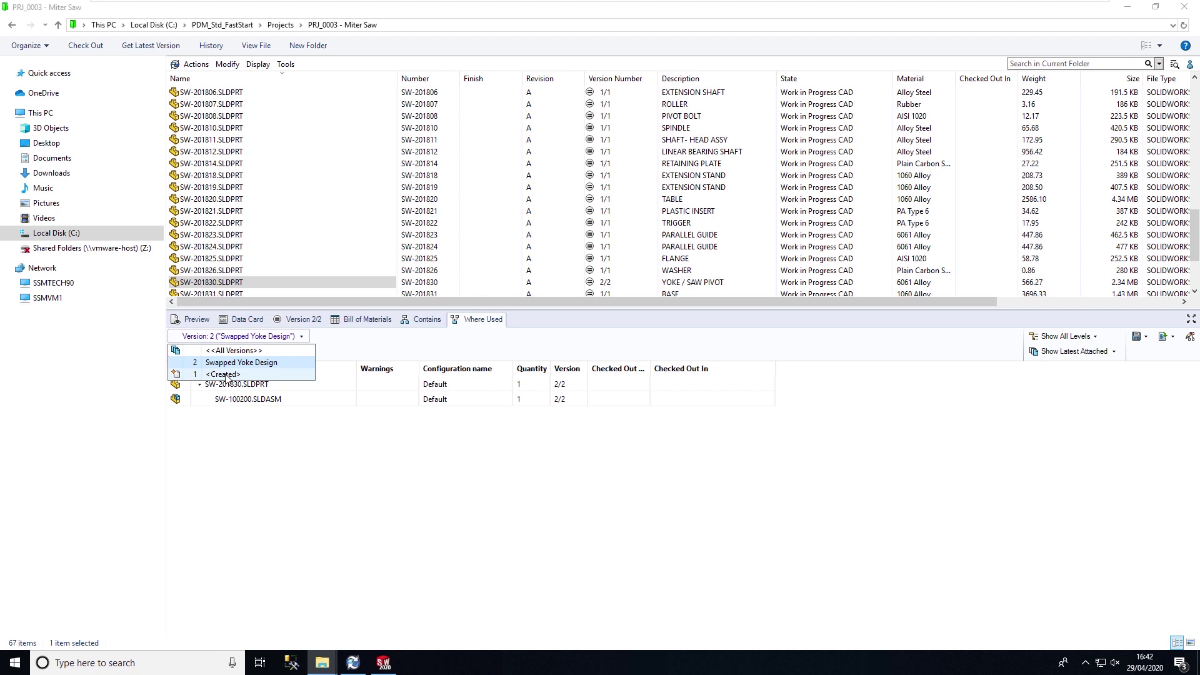
{"action": "left_click", "coordinate": [226, 375]}
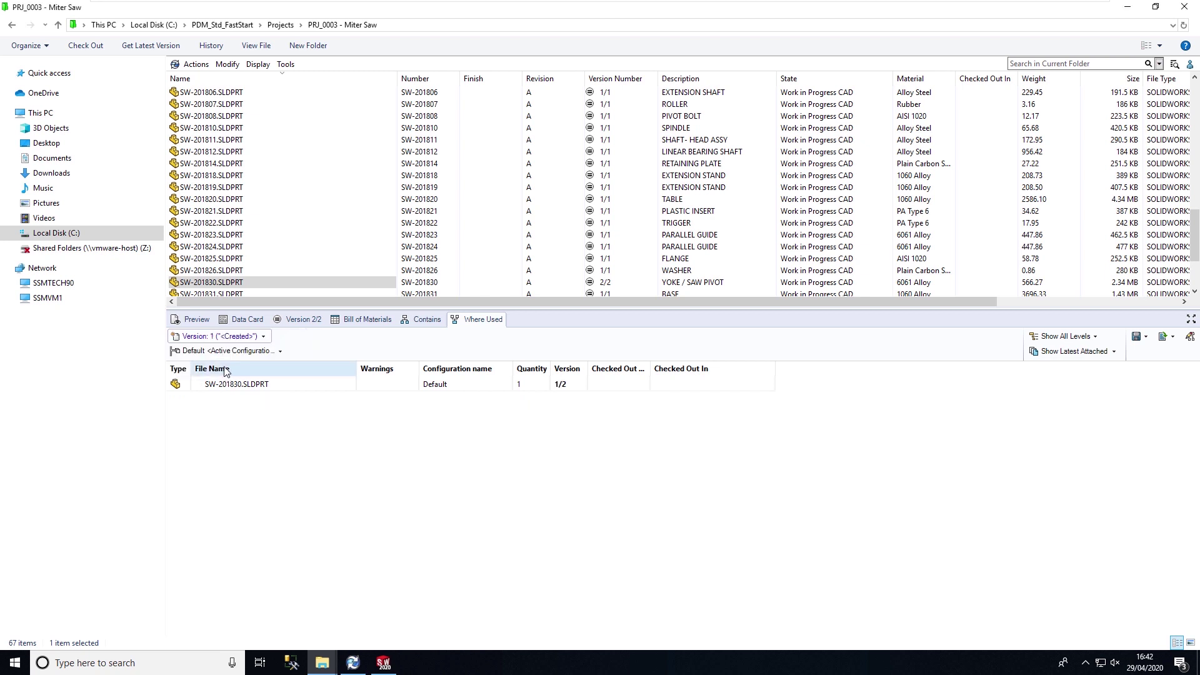
Switch to version 2, which lists SW-100200, and browse to that assembly
{"action": "left_click", "coordinate": [264, 337]}
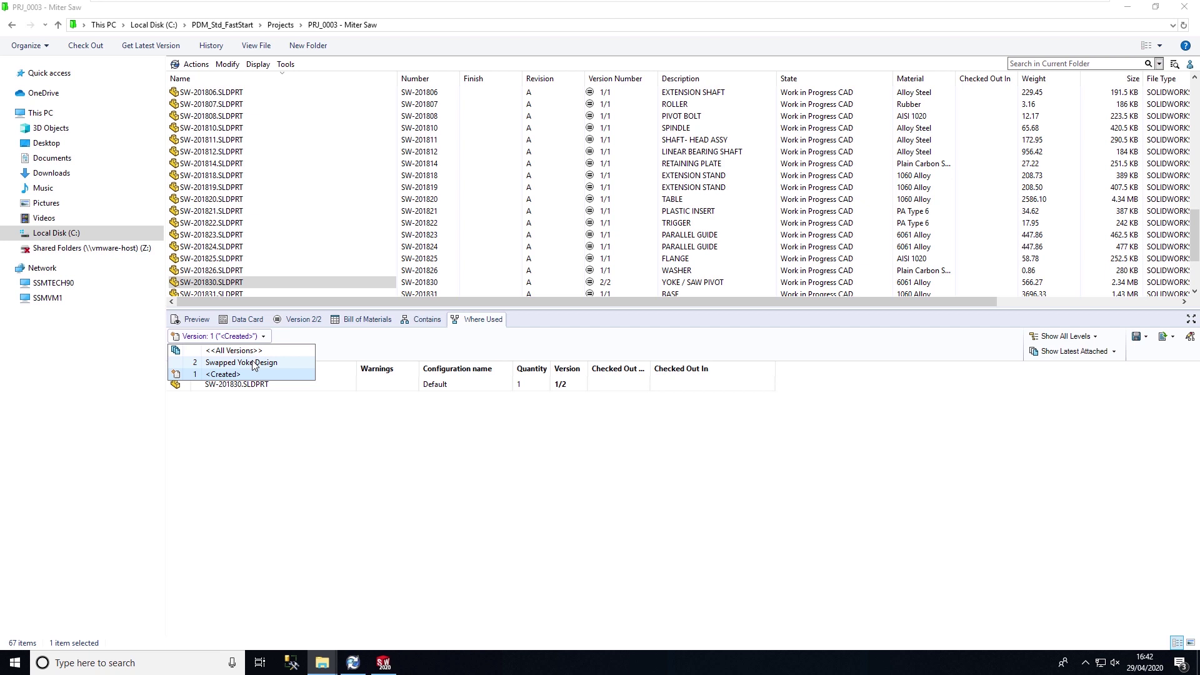
{"action": "left_click", "coordinate": [252, 364]}
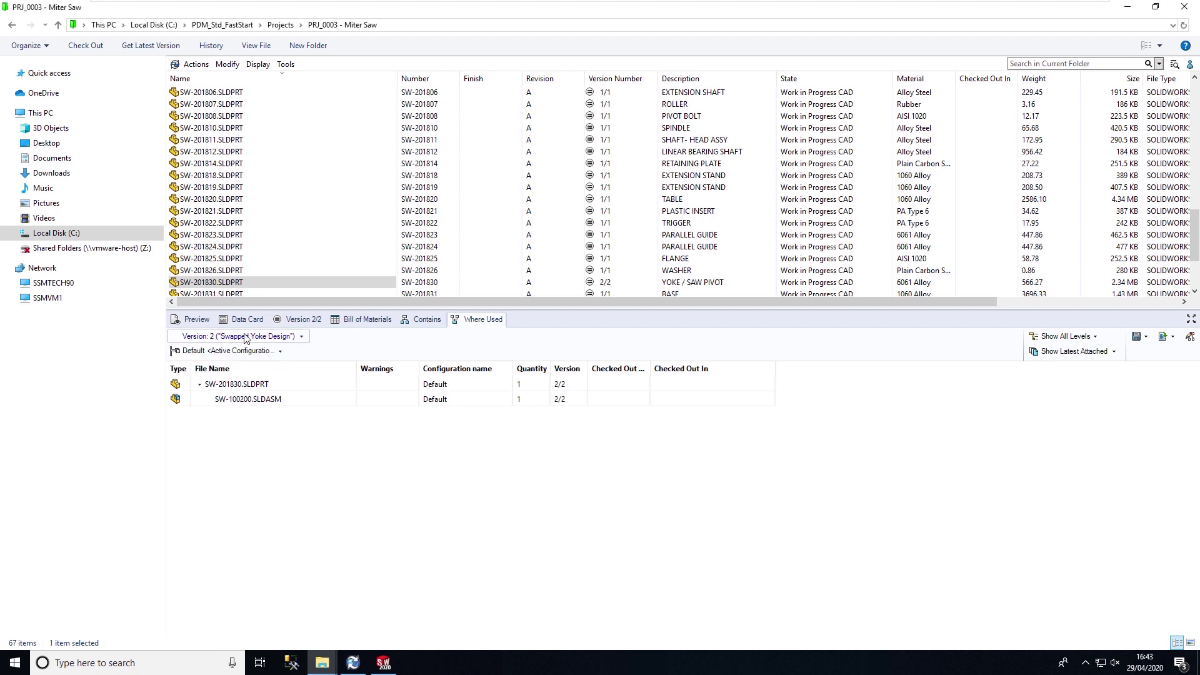
{"action": "right_click", "coordinate": [250, 397]}
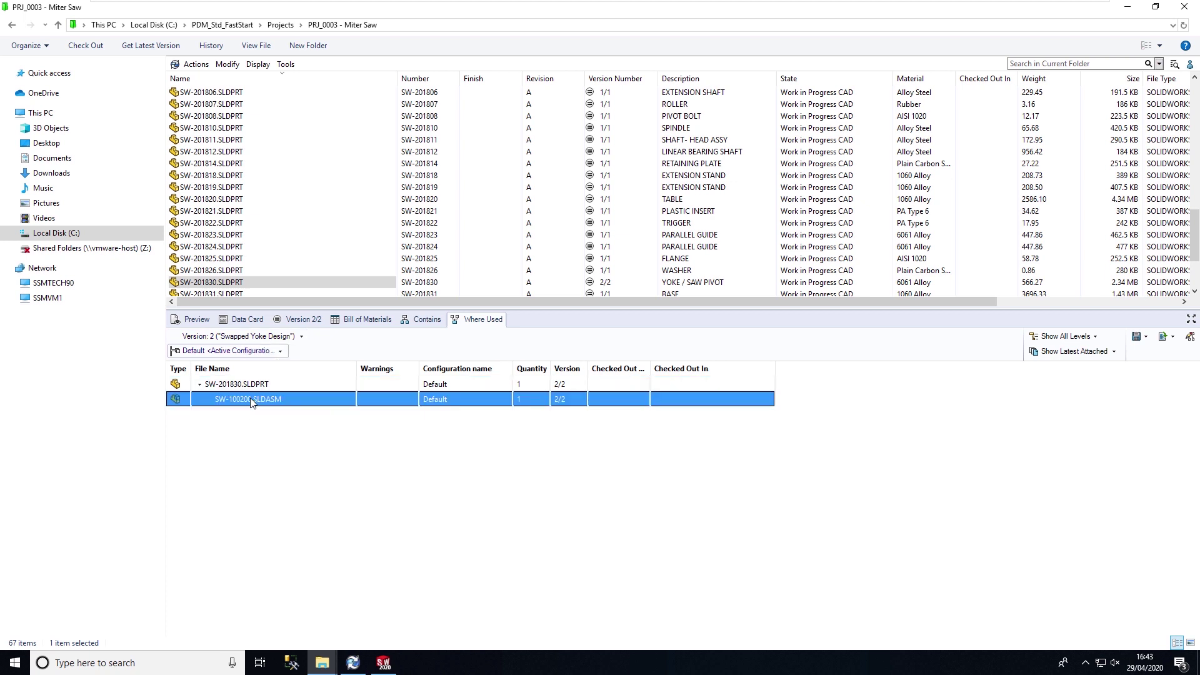
{"action": "left_click", "coordinate": [293, 212]}
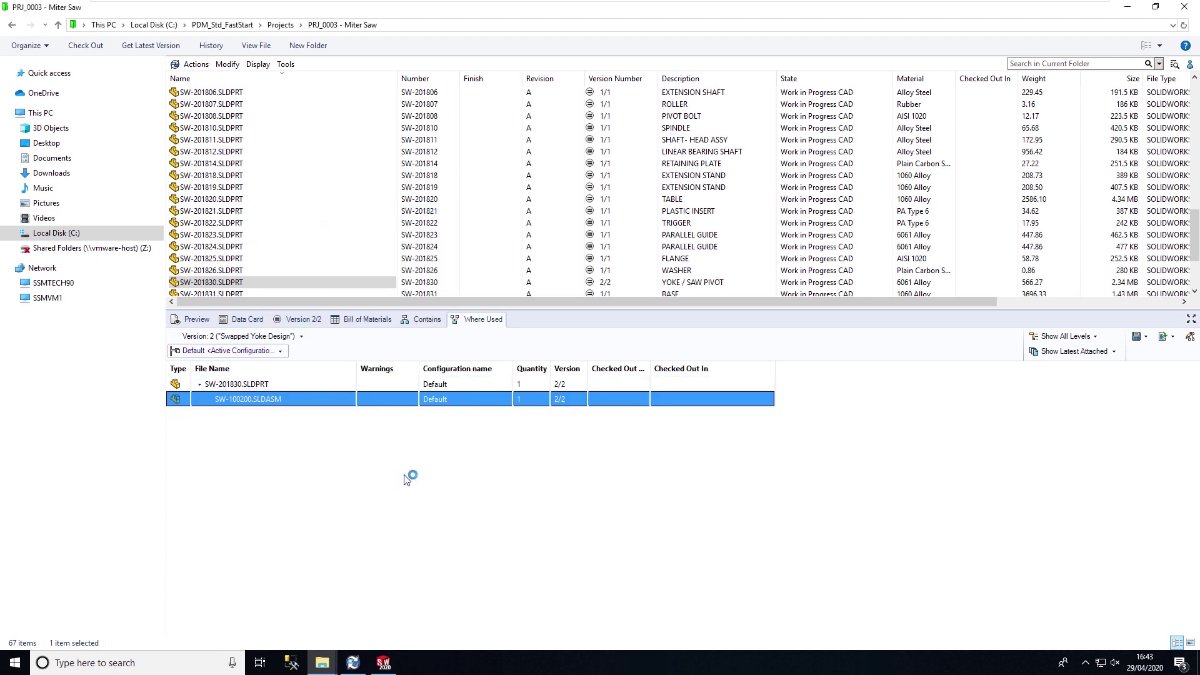